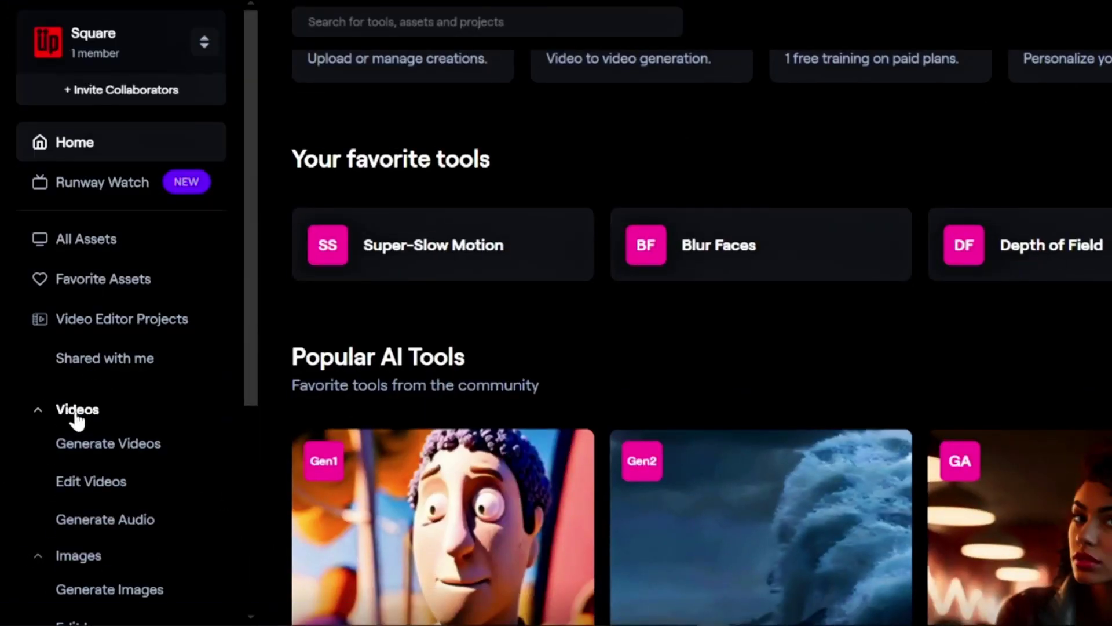
Step: Go to Edit Videos under Videos and find the Blur Faces card among the tools
scroll(77, 420, down, 2)
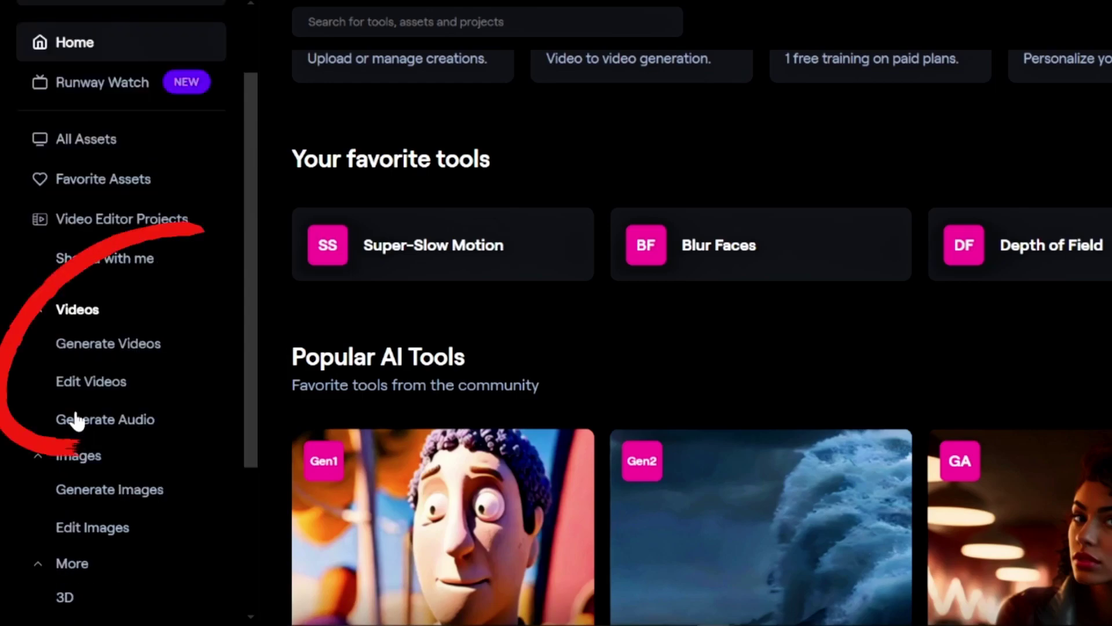
click(92, 383)
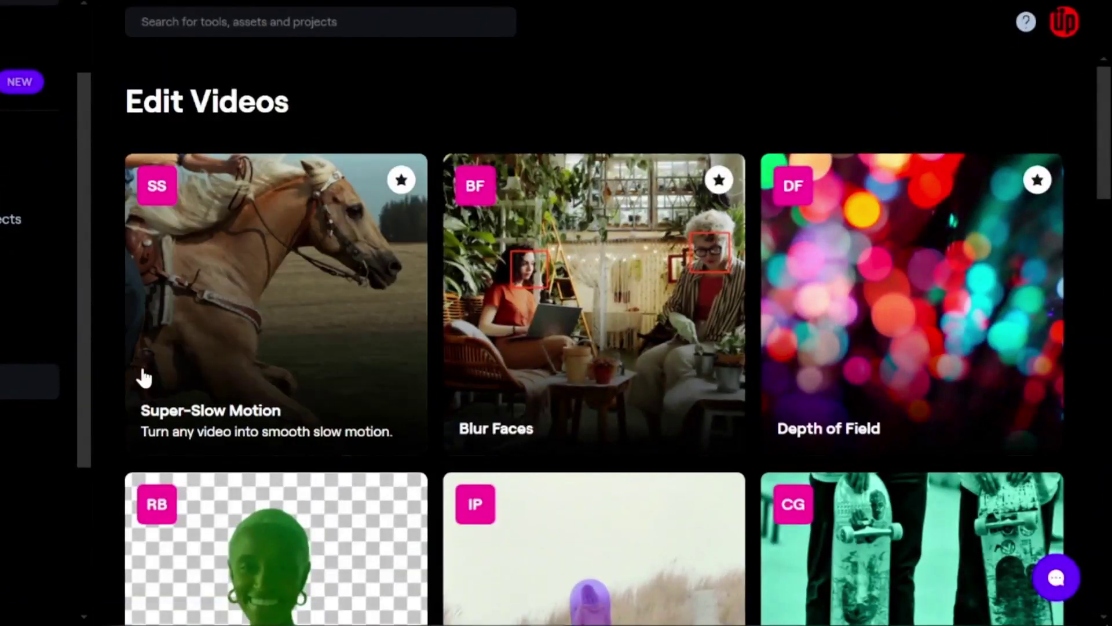
scroll(239, 362, down, 6)
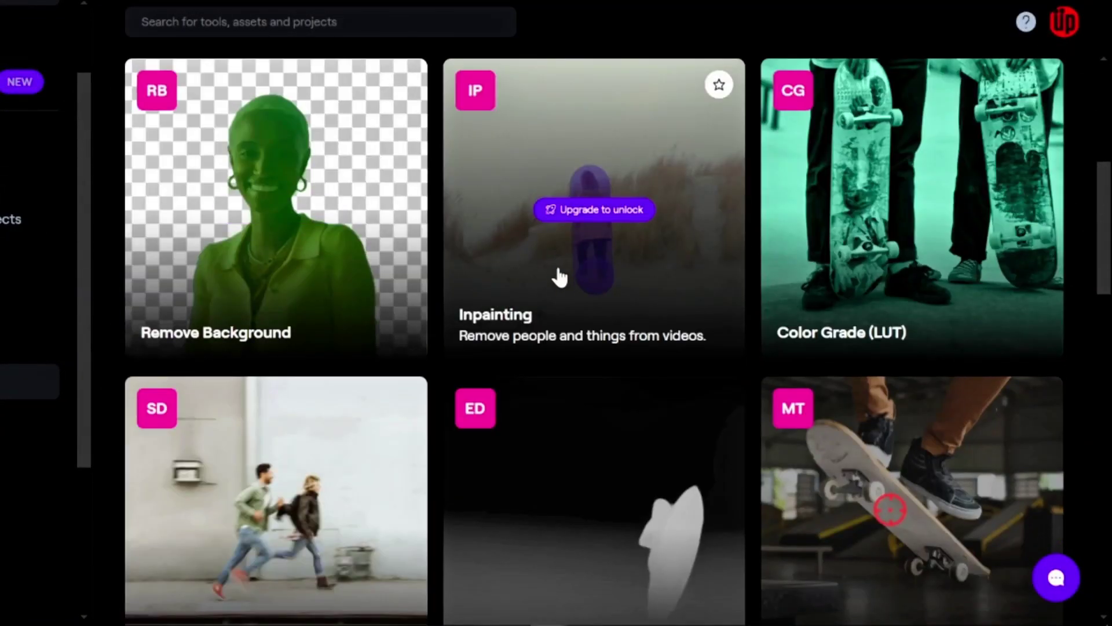
scroll(564, 299, up, 2)
scroll(565, 318, up, 2)
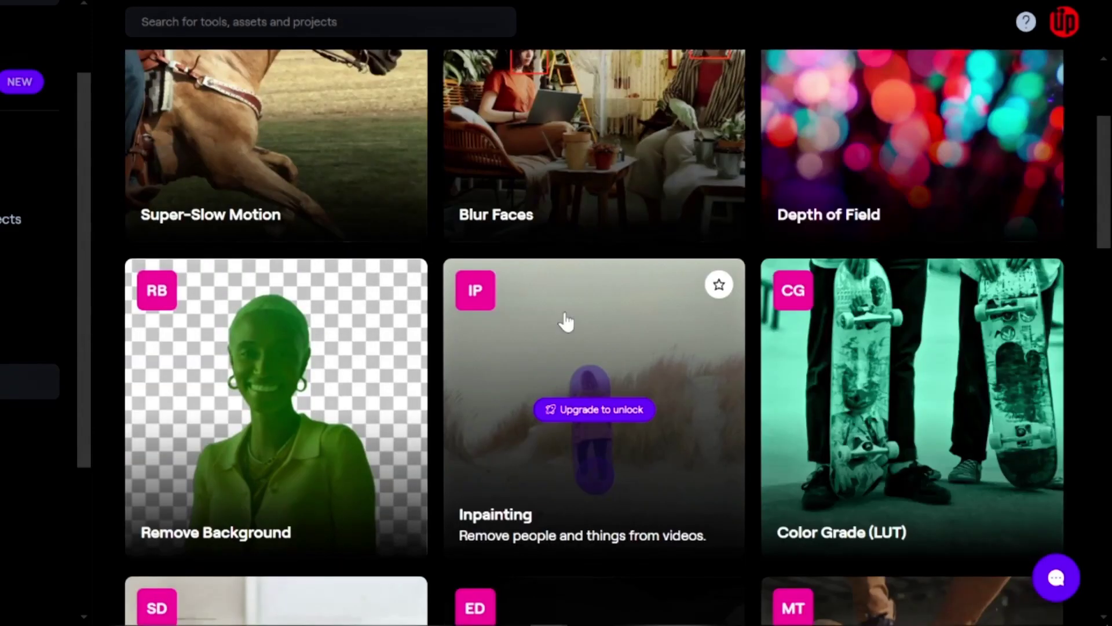
scroll(565, 373, up, 4)
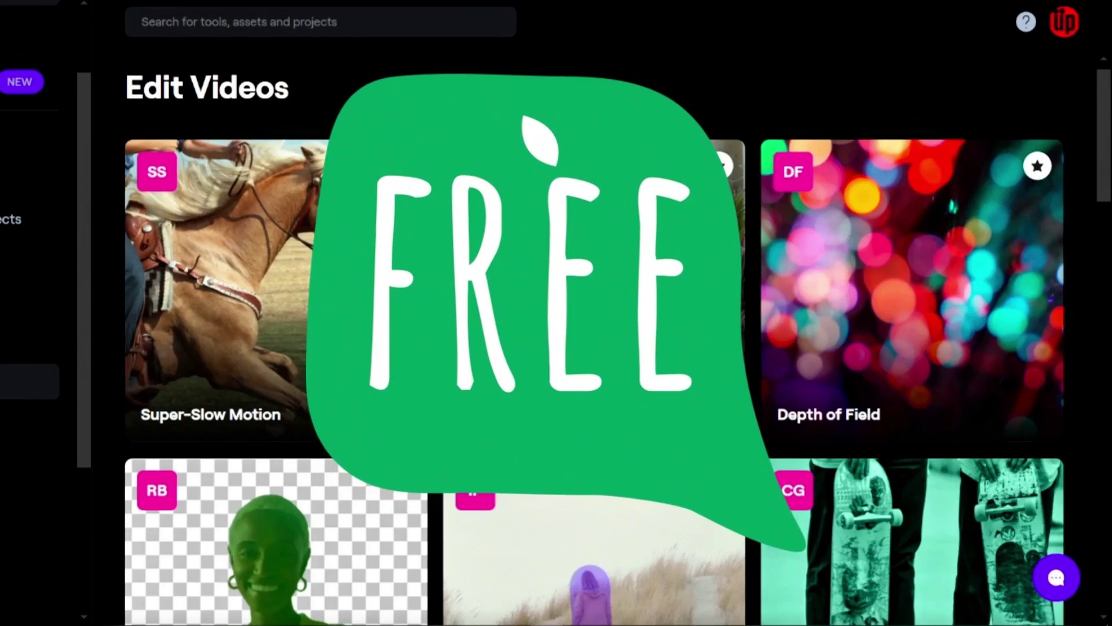
scroll(476, 200, up, 1)
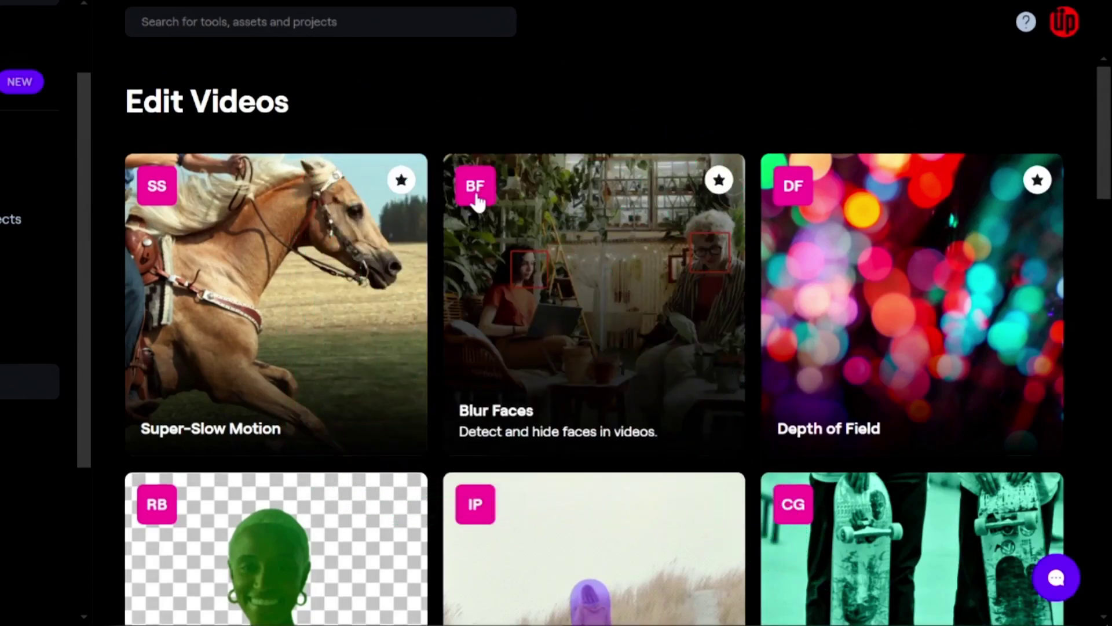
Step: Start Blur Faces on the walking selfie video from Browse your Assets
click(601, 304)
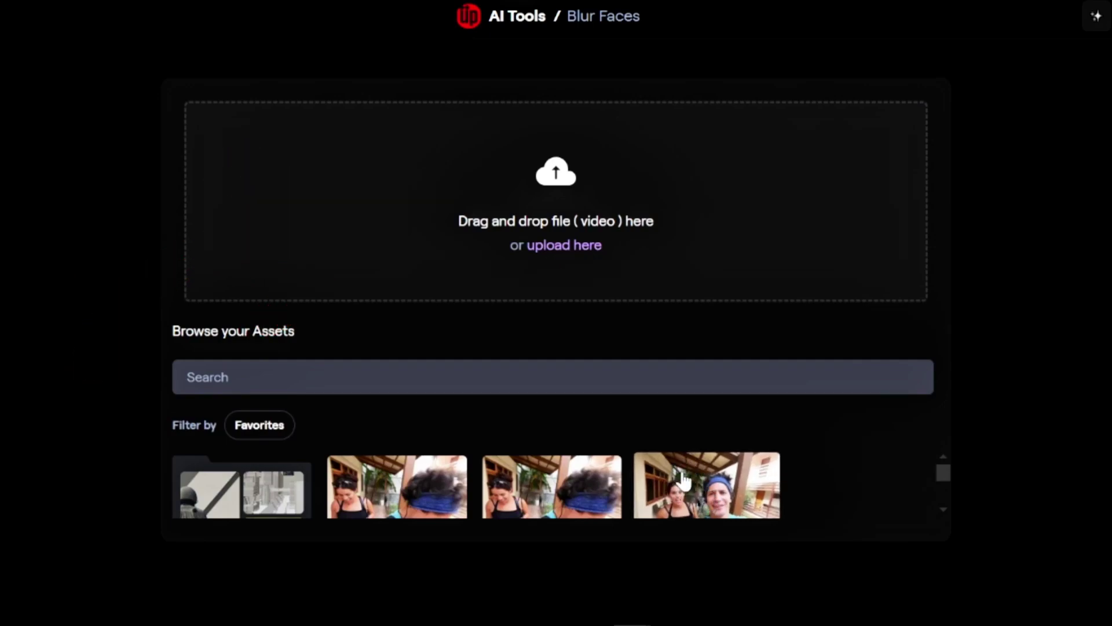
click(696, 458)
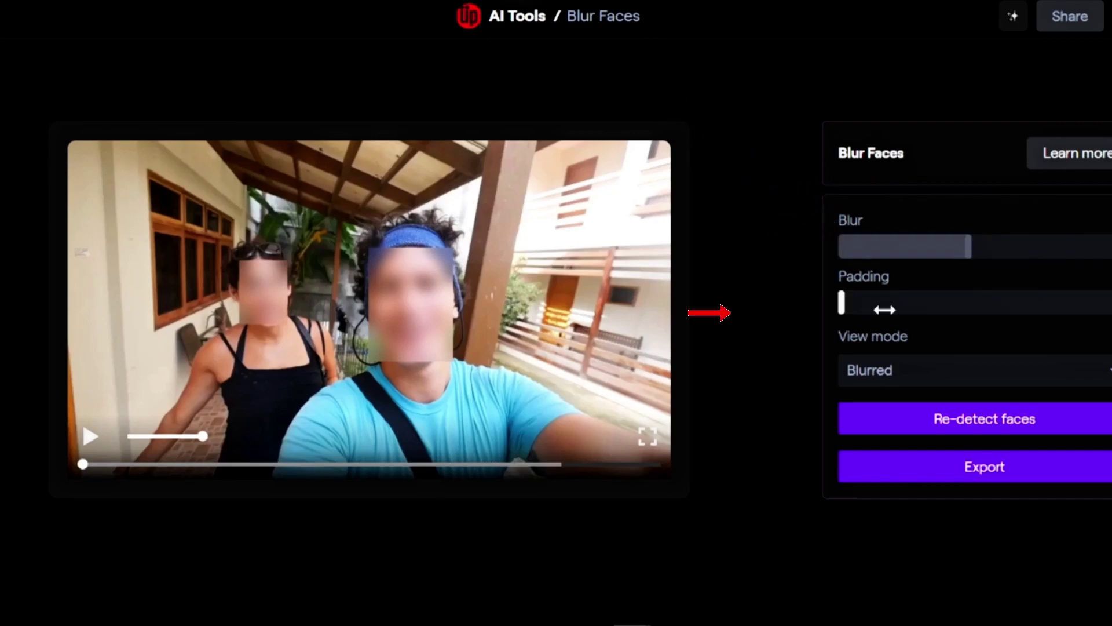
Step: Raise Blur Faces padding to mid-track and set View mode to Original video
drag(860, 311, 985, 304)
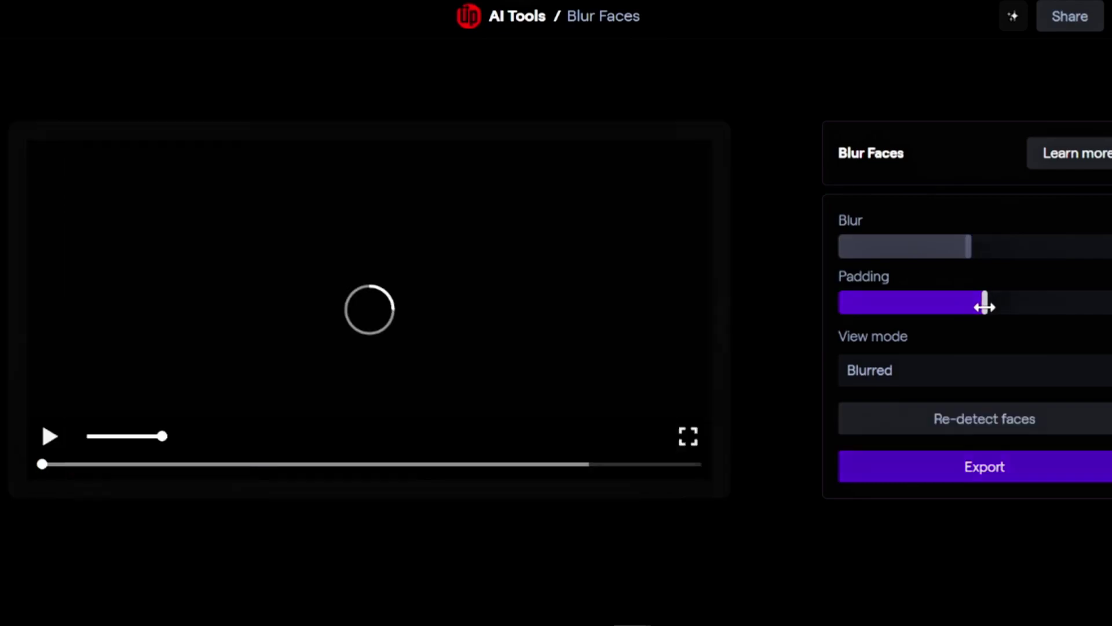
click(882, 374)
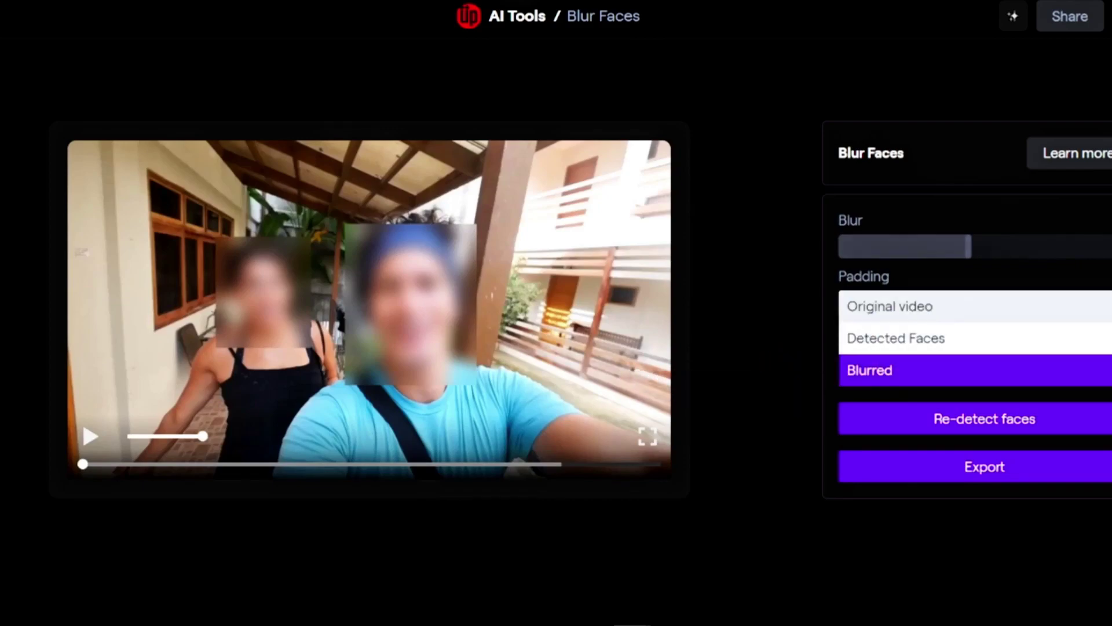
click(869, 303)
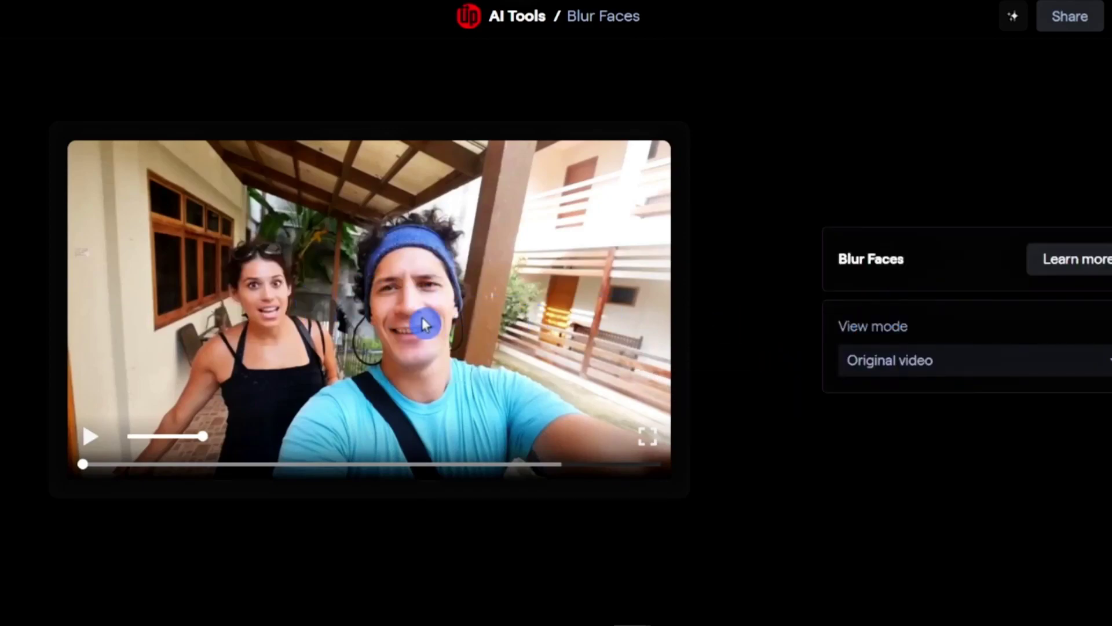
Step: Switch View mode to Detected Faces to check both face boxes, then back to Blurred
click(851, 373)
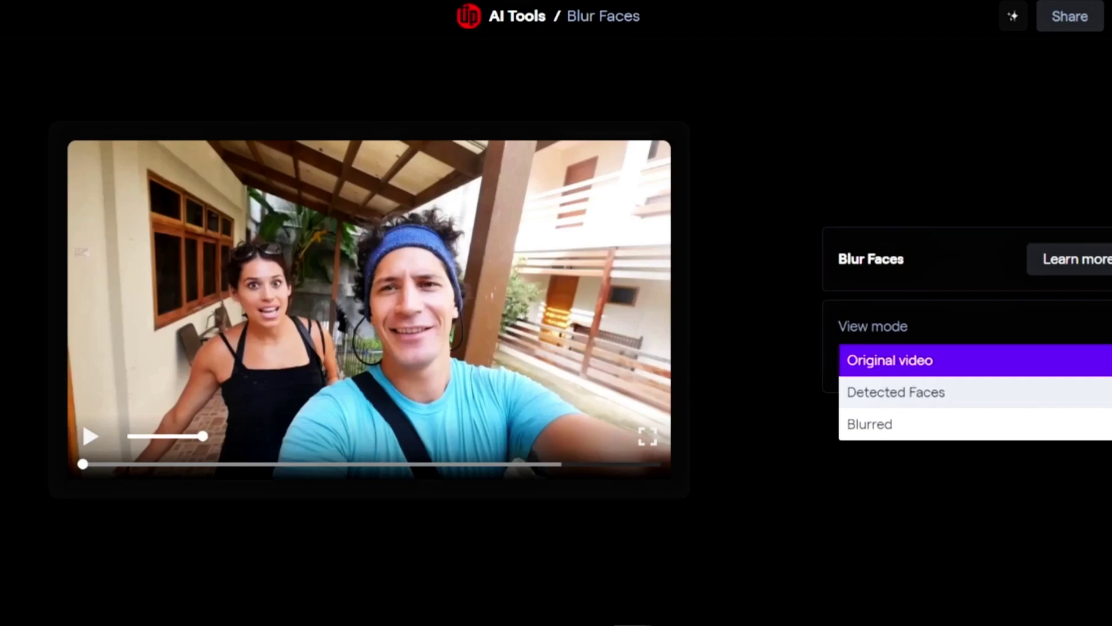
click(869, 392)
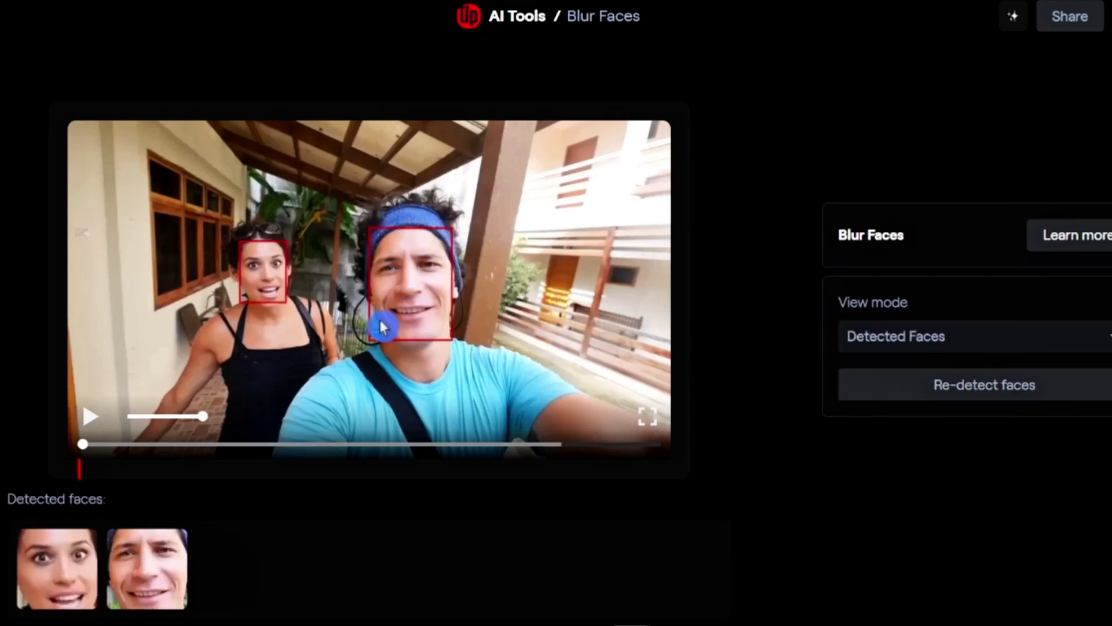
click(886, 339)
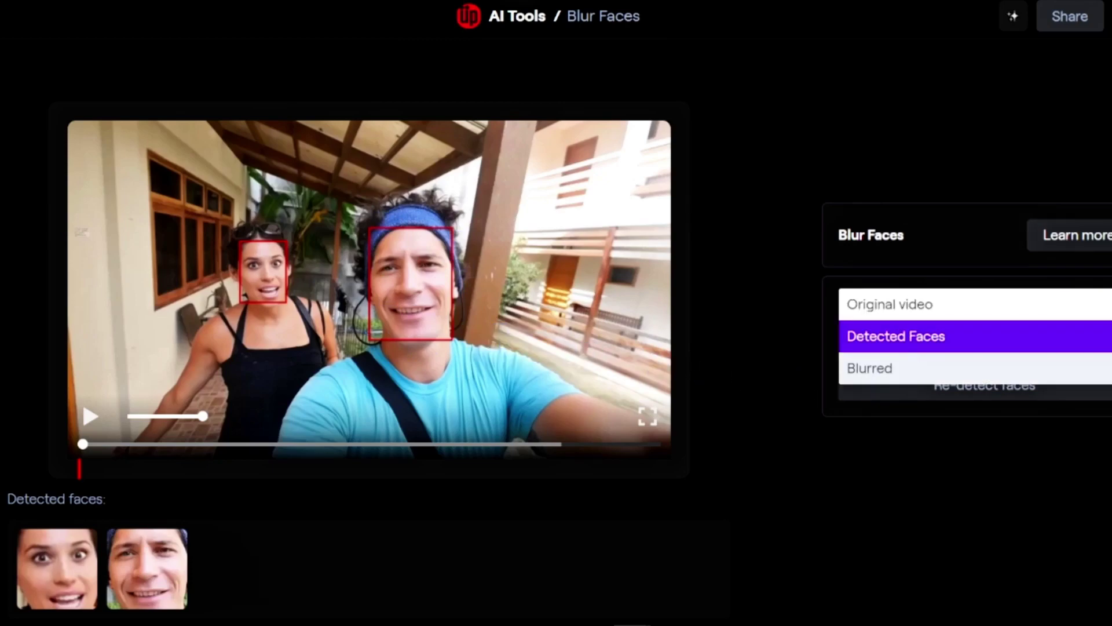
click(892, 371)
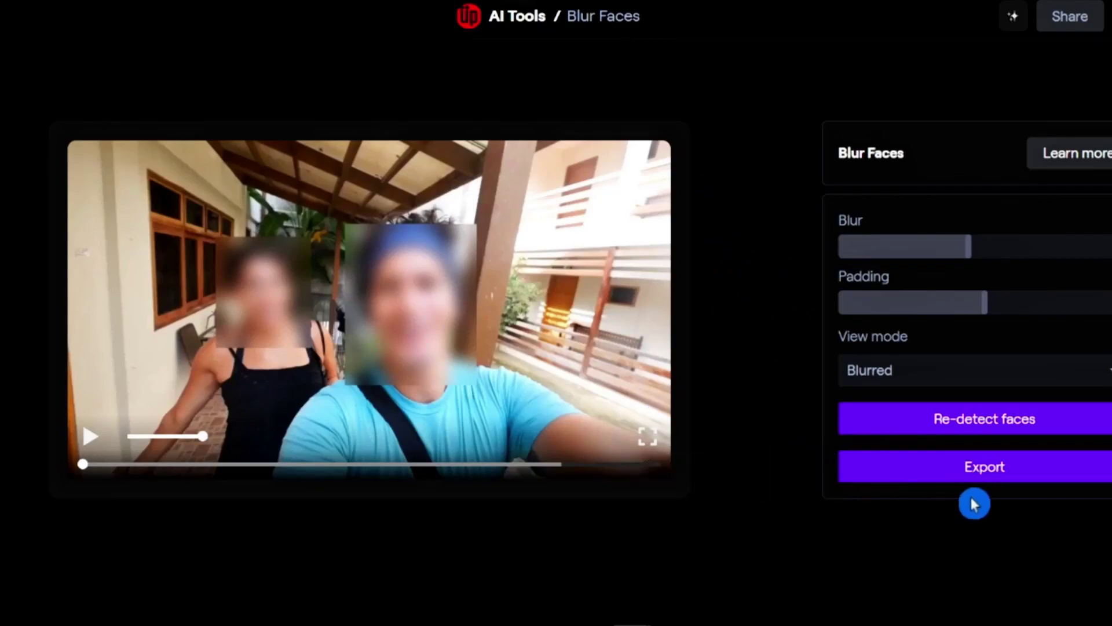
Step: Export the blurred video as MP4 at 720p with Include Audio unticked
click(968, 472)
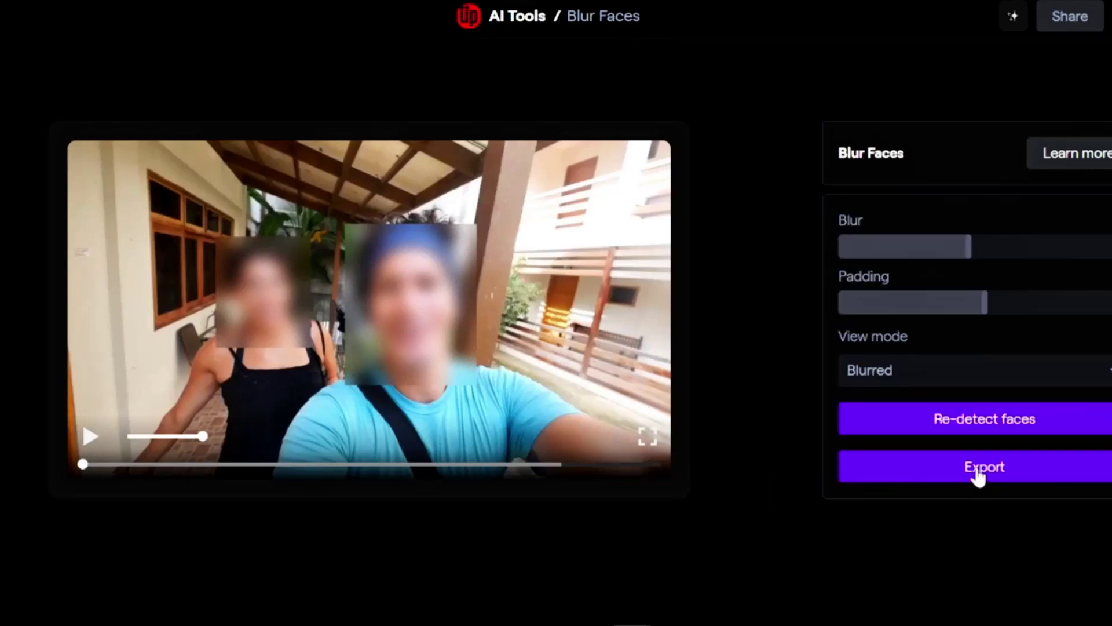
click(975, 471)
click(1035, 300)
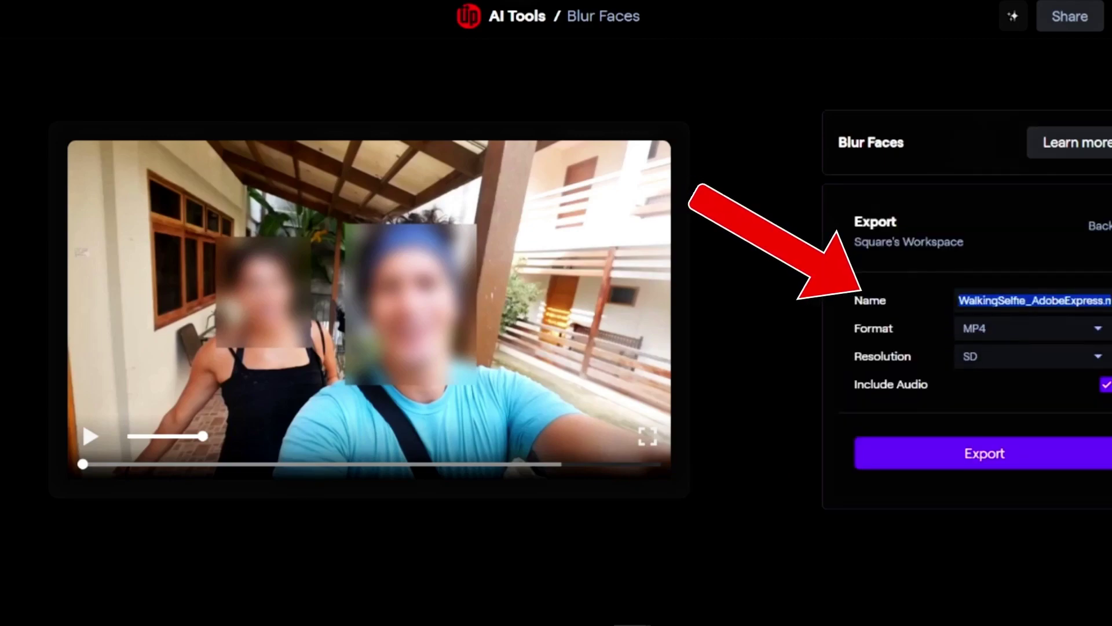
click(1012, 327)
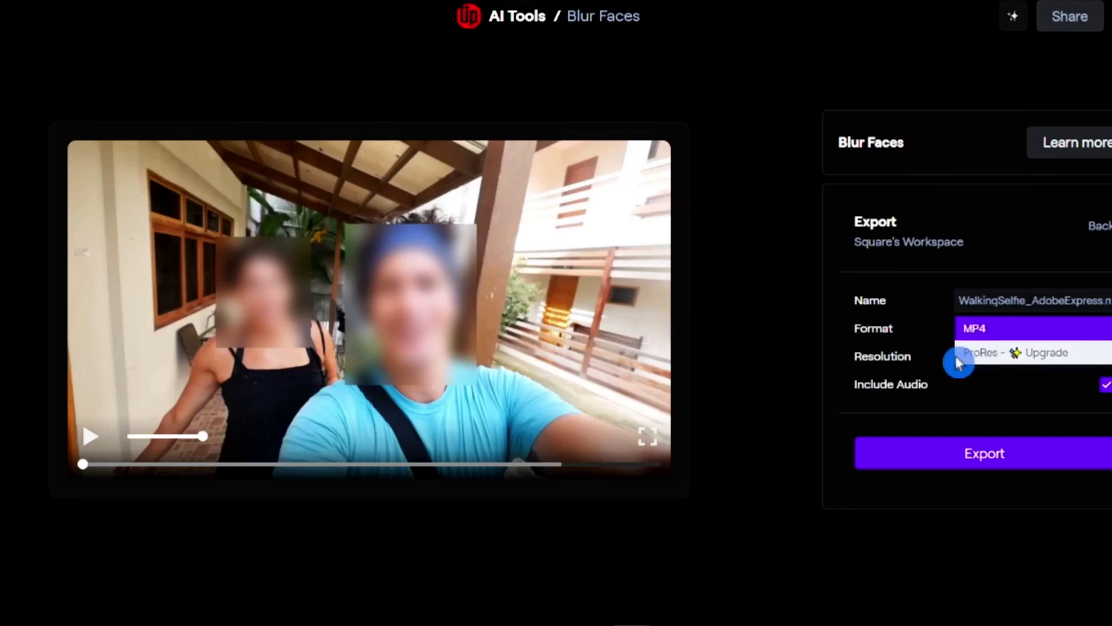
click(937, 334)
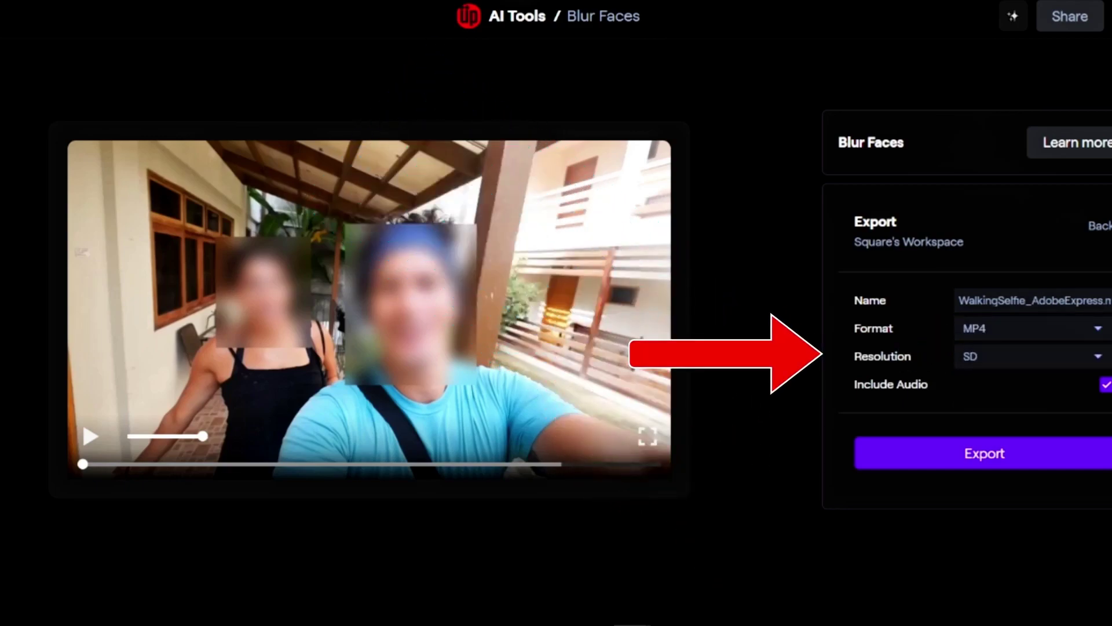
click(977, 360)
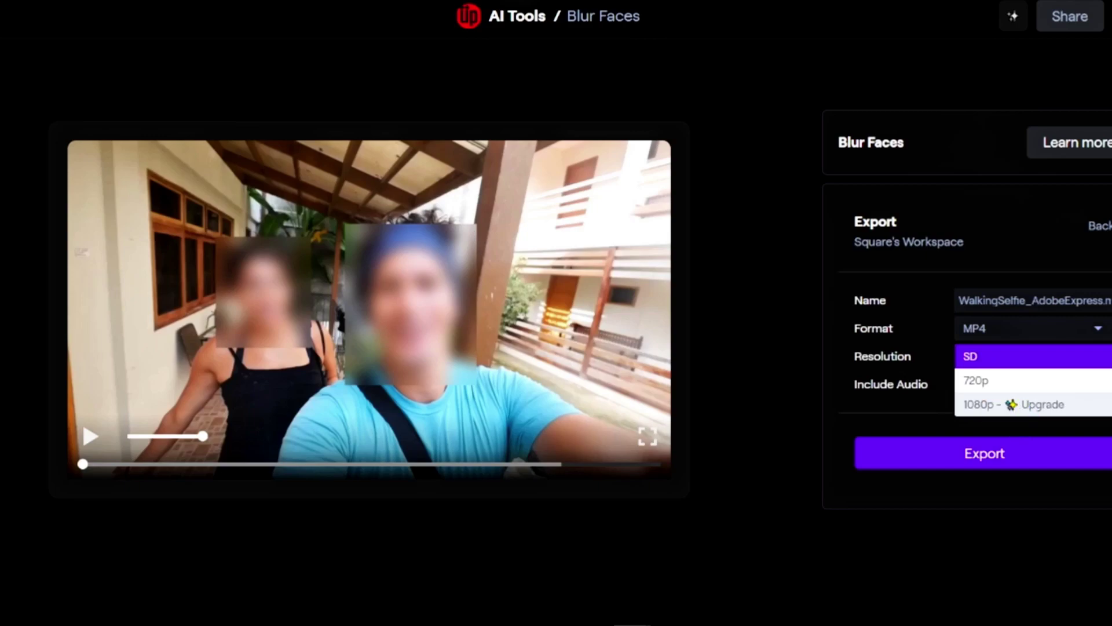
click(994, 391)
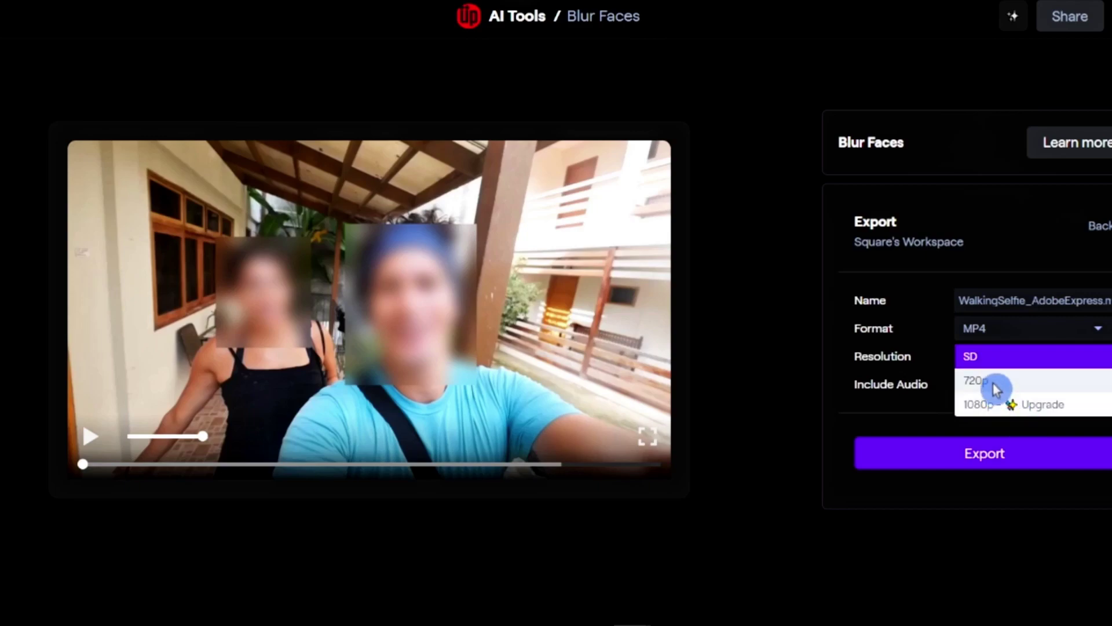
click(993, 386)
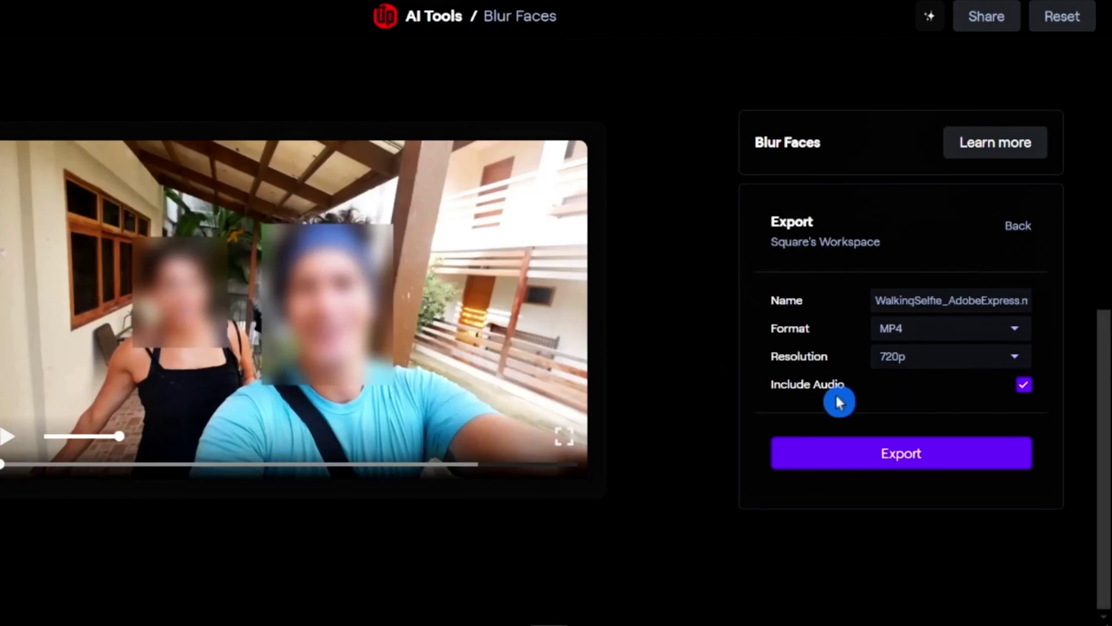
click(1023, 386)
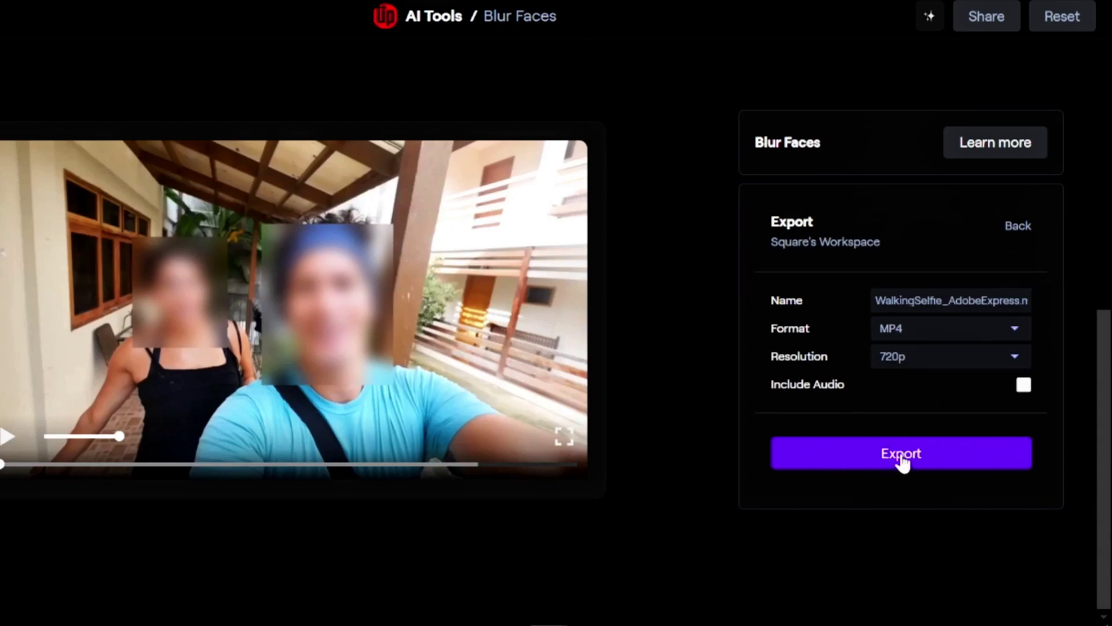
click(901, 458)
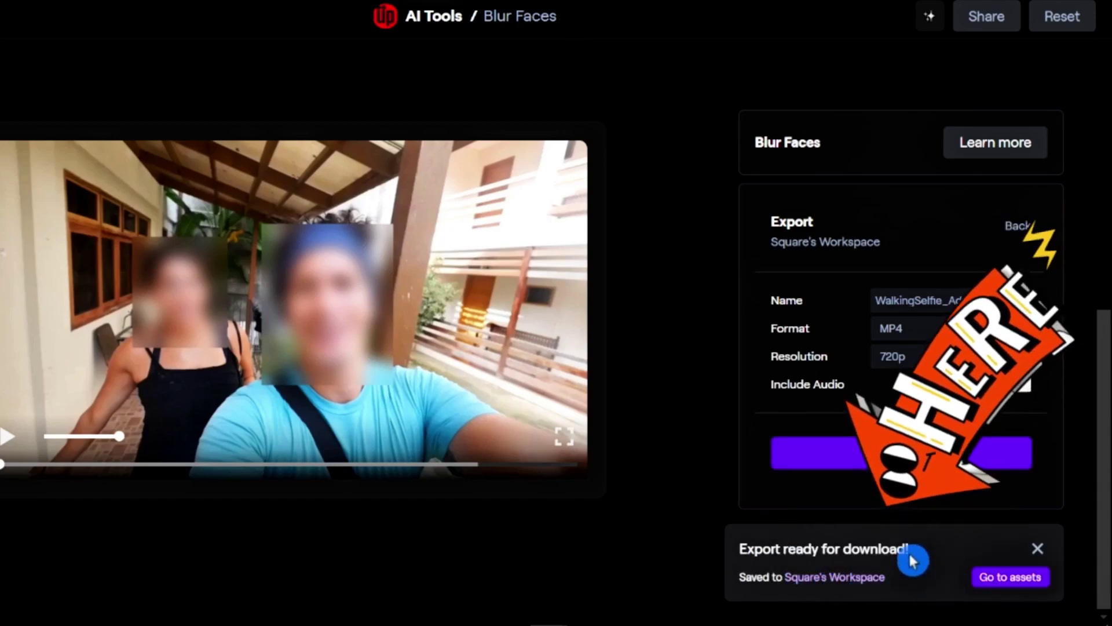
Step: Download the 6.7 MB WalkingSelfie_AdobeExpress.mp4 export from the All Assets list
click(1008, 581)
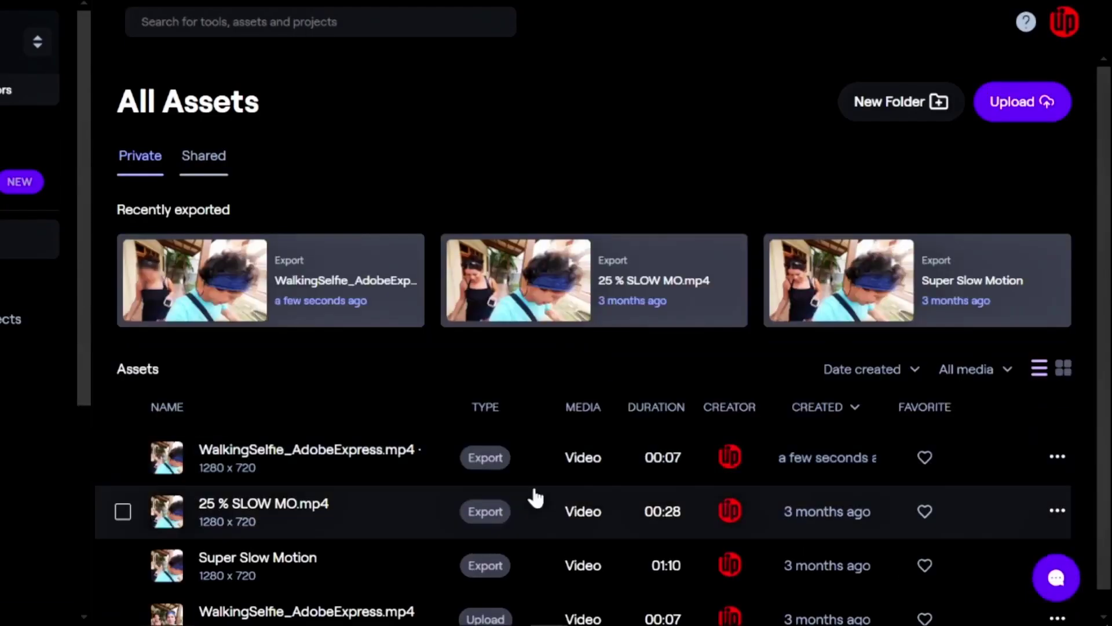
click(122, 459)
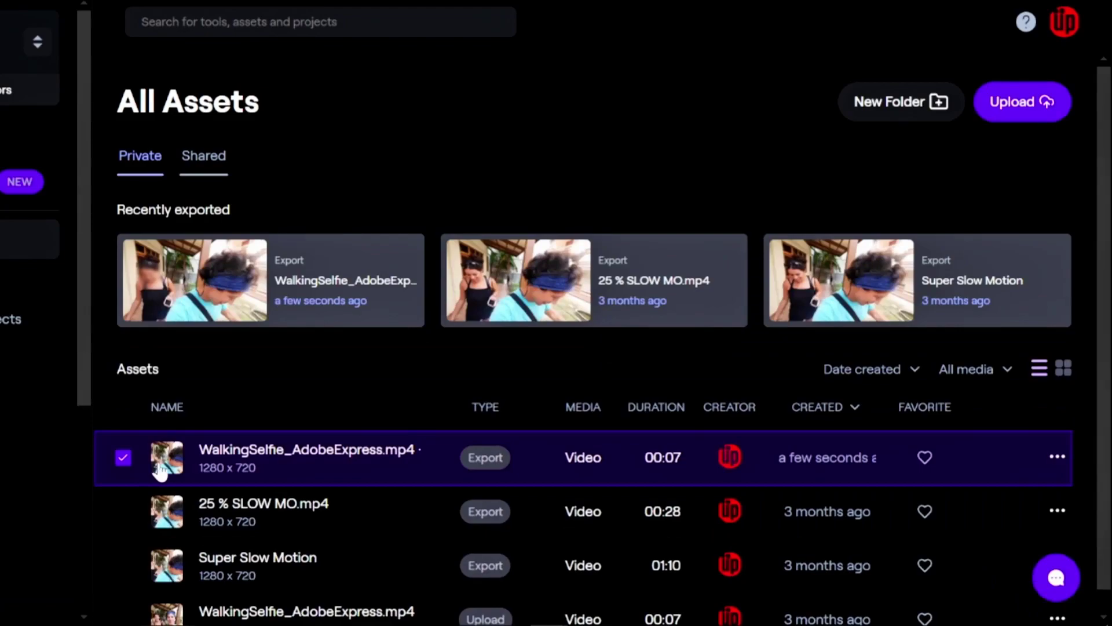
click(1056, 459)
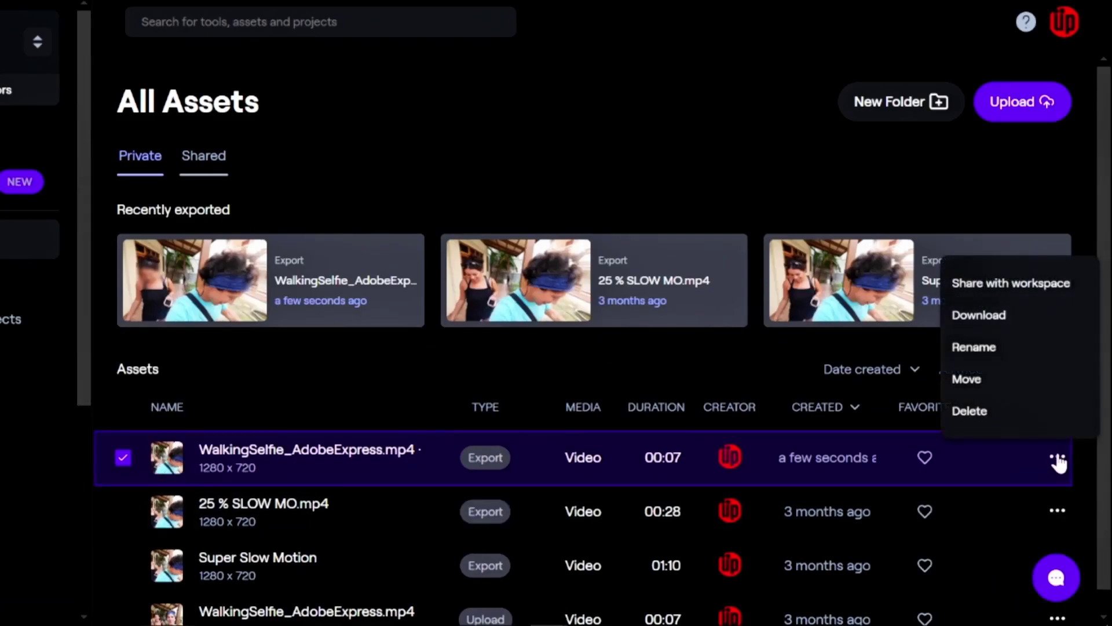
click(992, 320)
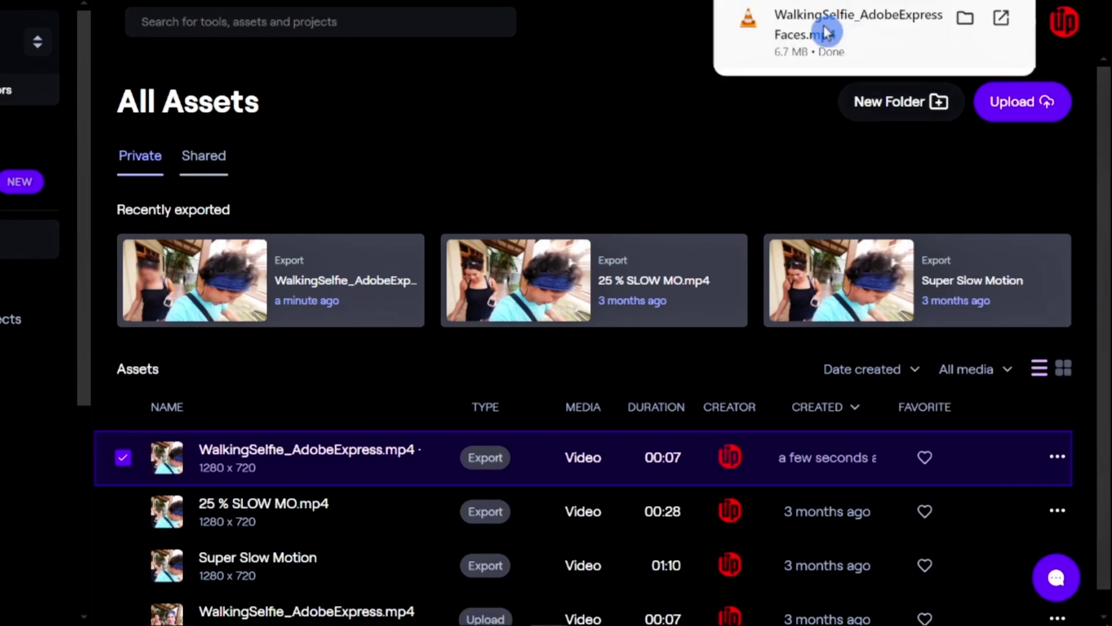
Step: Play the downloaded WalkingSelfie_AdobeExpress.mp4 - Blur Faces.mp4 in VLC media player
click(826, 33)
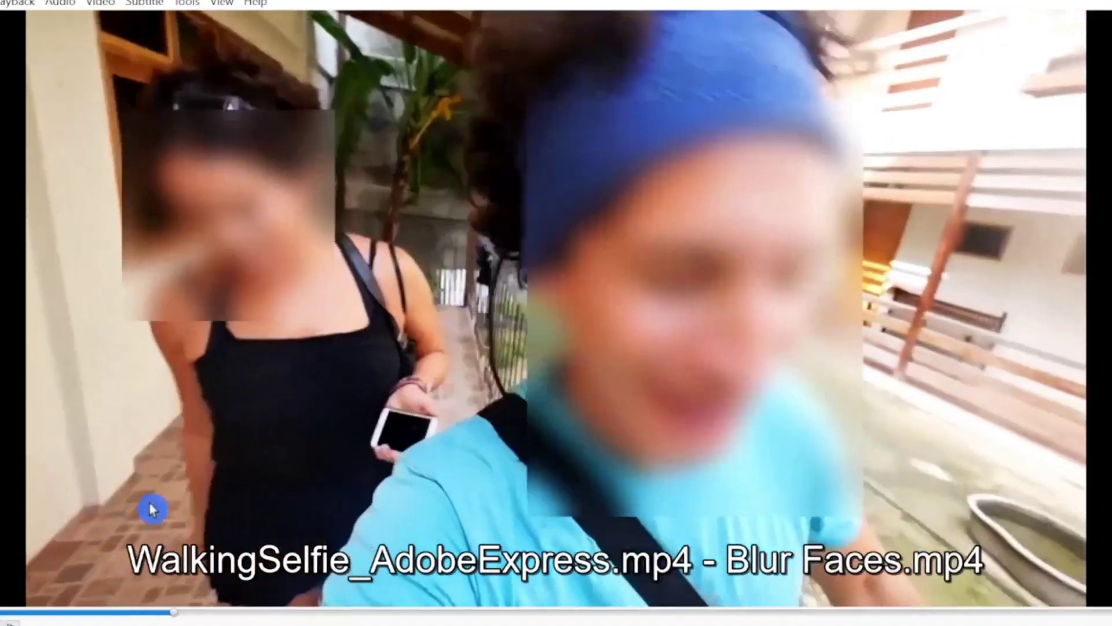